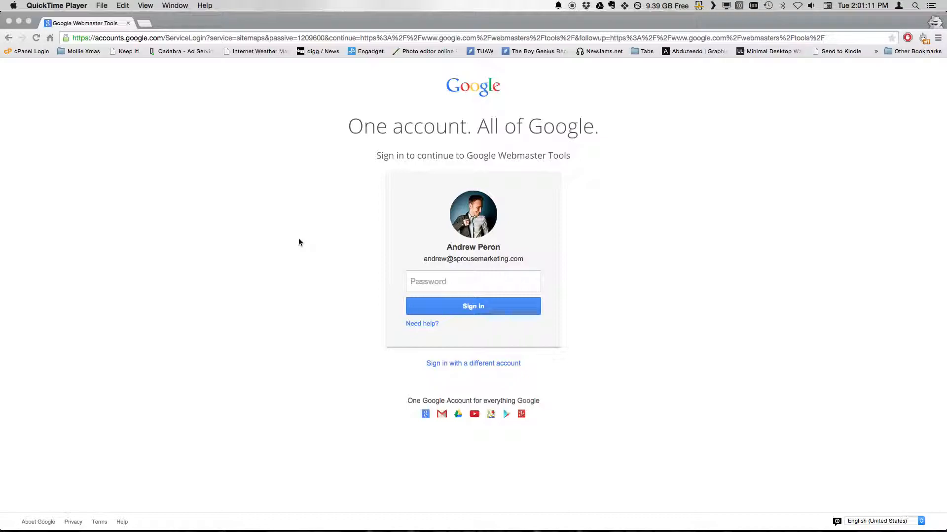
- Enter the account password to sign in and reach the list of managed sites
click(431, 286)
text(a*******)
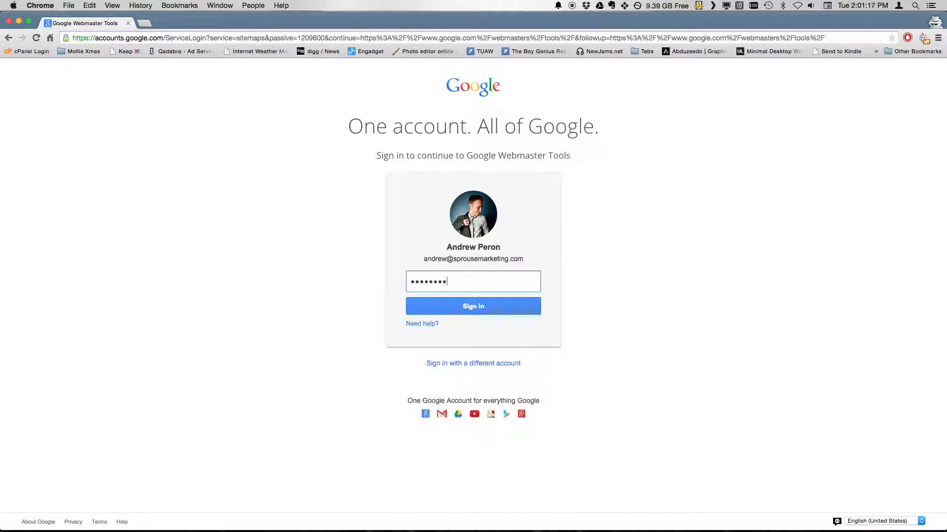
key(Return)
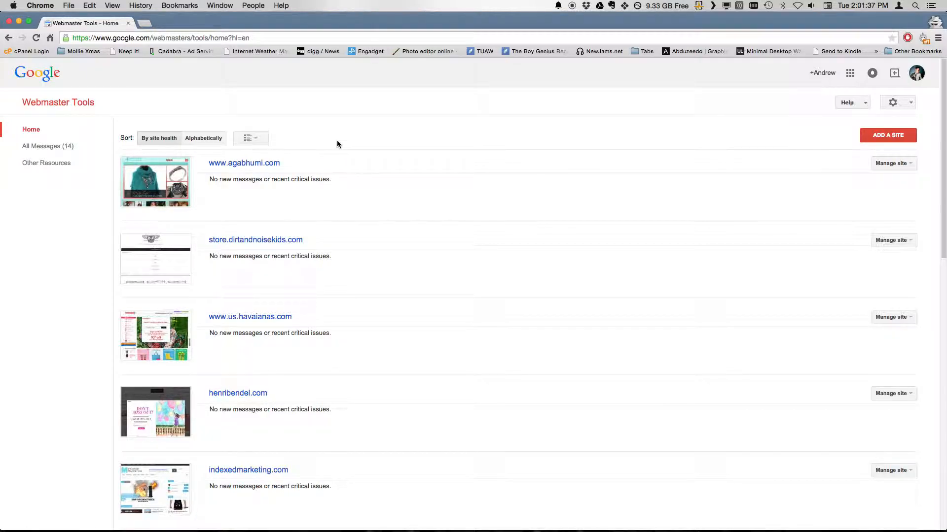
scroll(337, 143, down, 12)
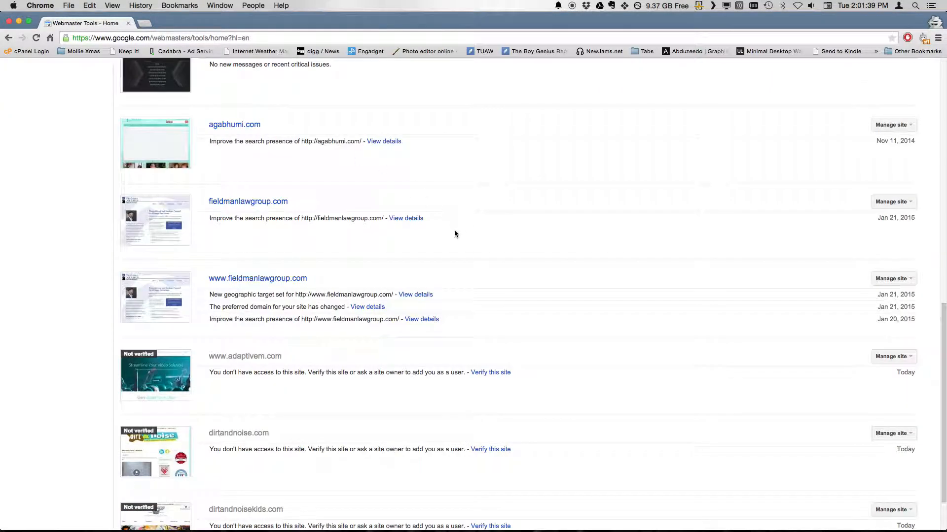
scroll(455, 267, up, 15)
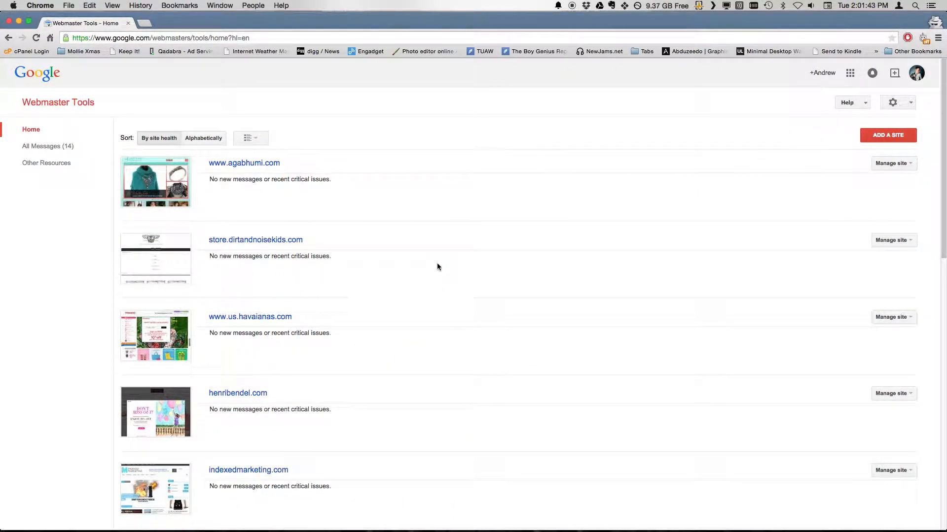
scroll(437, 265, down, 3)
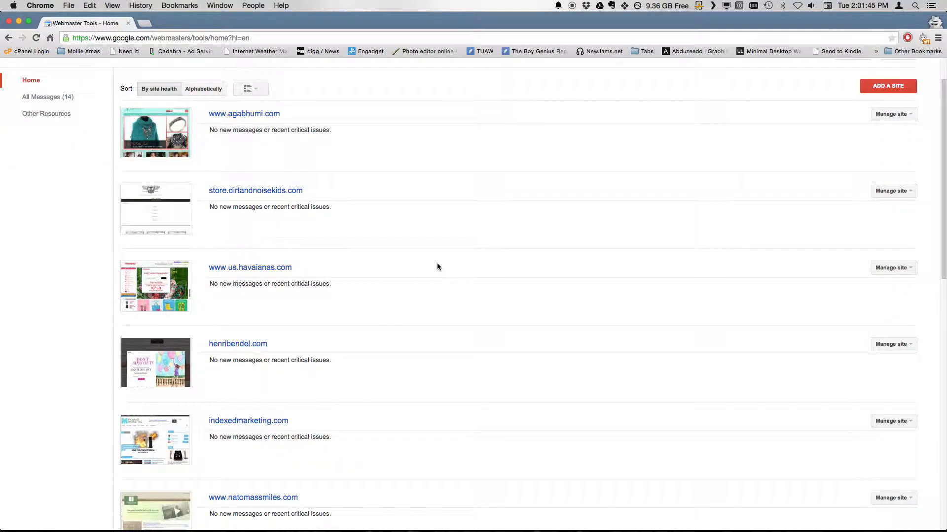
scroll(437, 268, down, 6)
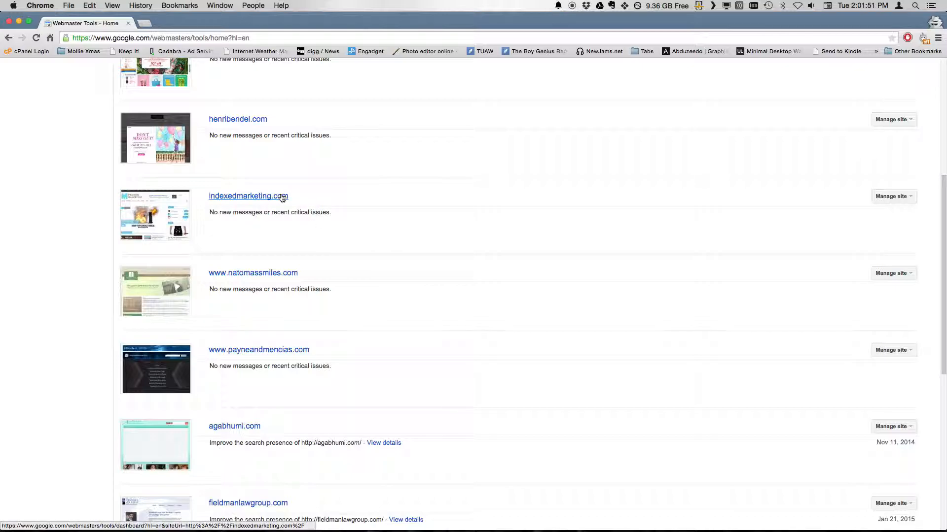
- Open the indexedmarketing.com dashboard showing 11 not-found errors and 58 of 62 URLs indexed
click(282, 197)
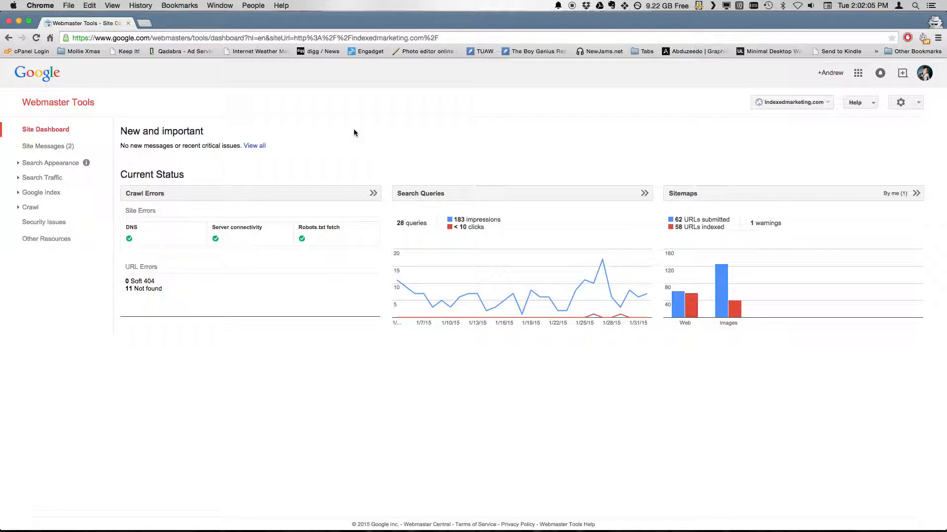
mouse_move(404, 292)
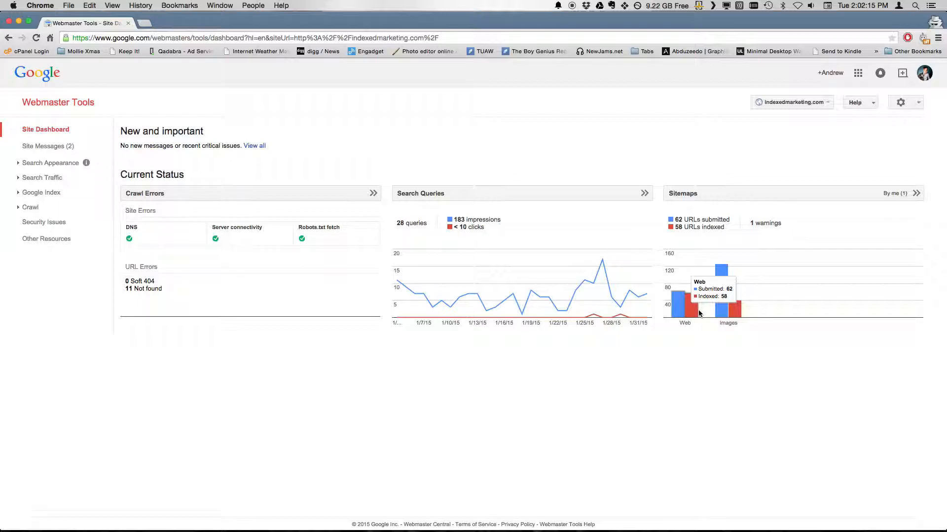
click(248, 194)
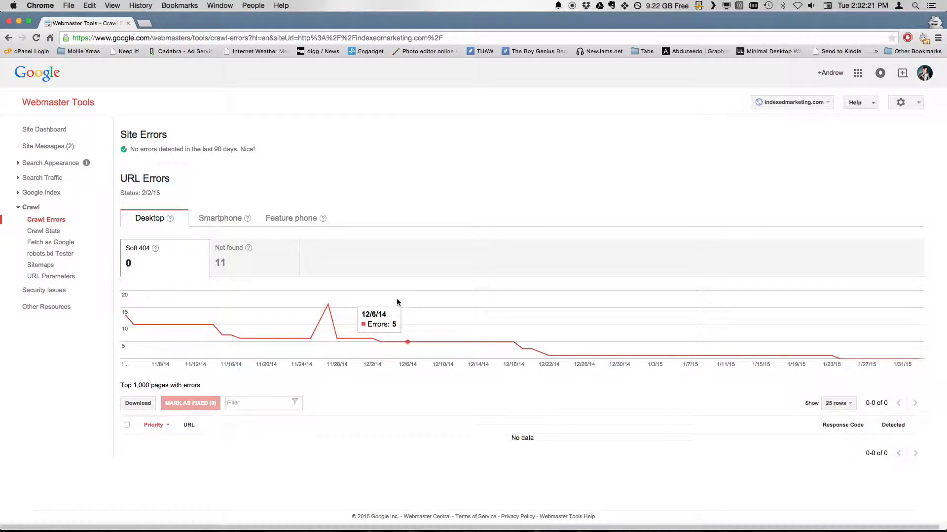
click(254, 271)
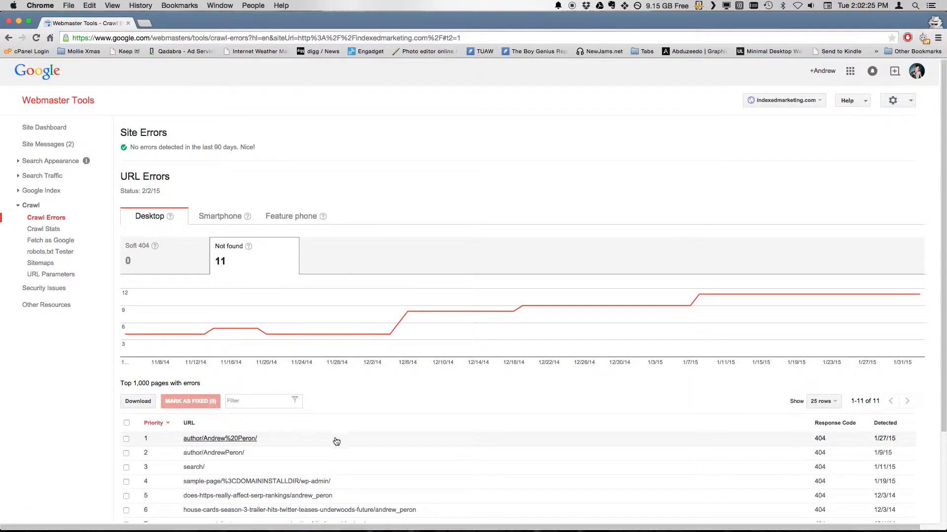
scroll(412, 440, down, 5)
scroll(364, 361, up, 2)
click(173, 216)
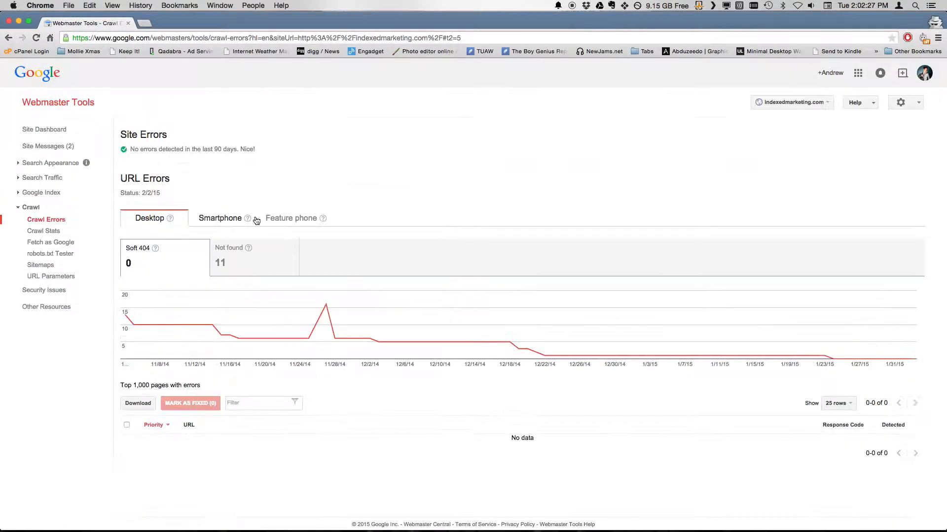
click(49, 133)
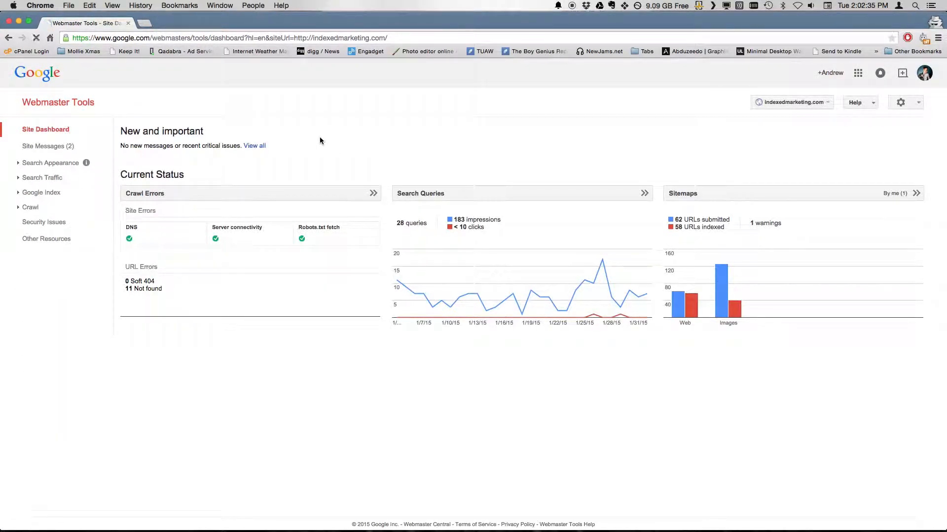
- Return to the Webmaster Tools home page listing all managed sites
click(82, 102)
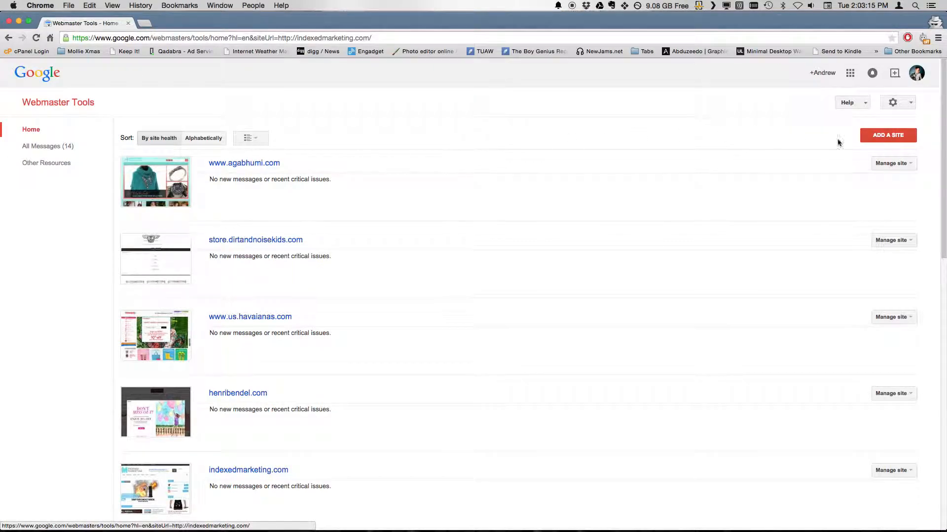
click(896, 138)
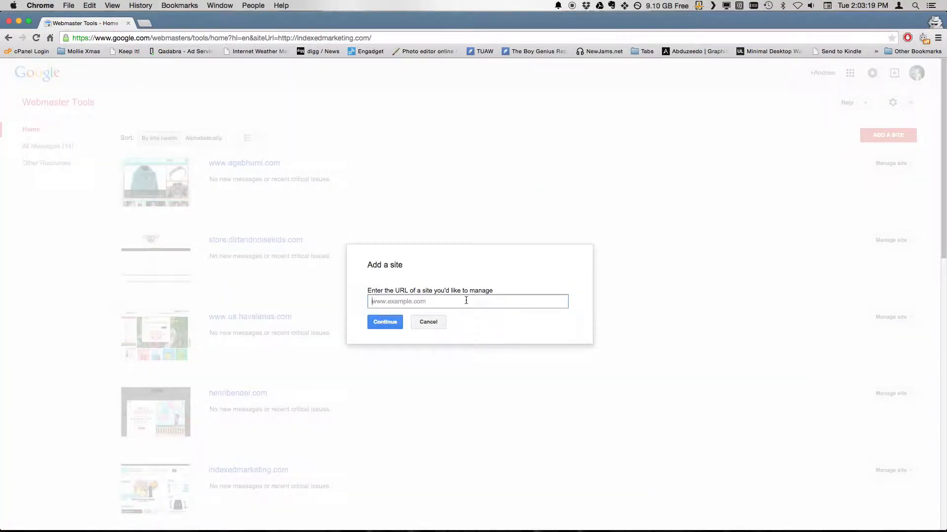
text(www.indexedmarketing.com)
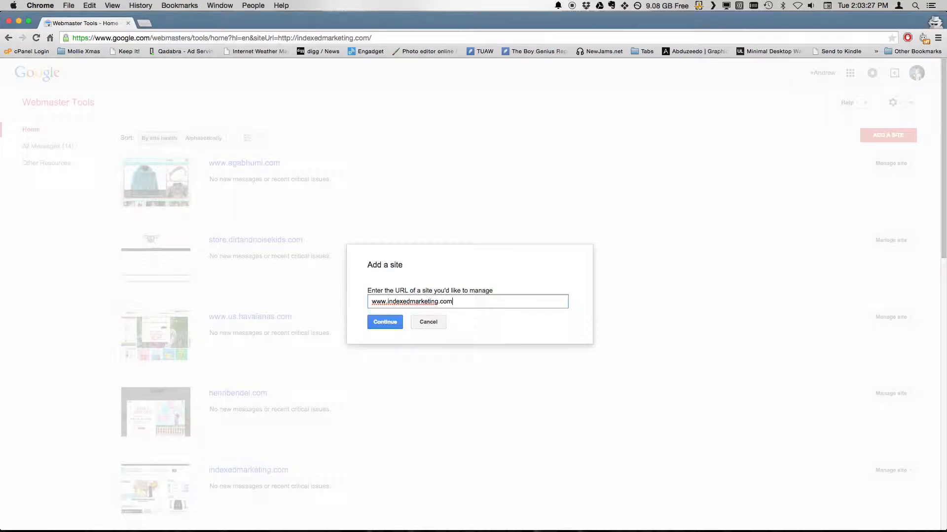
key(Return)
click(387, 331)
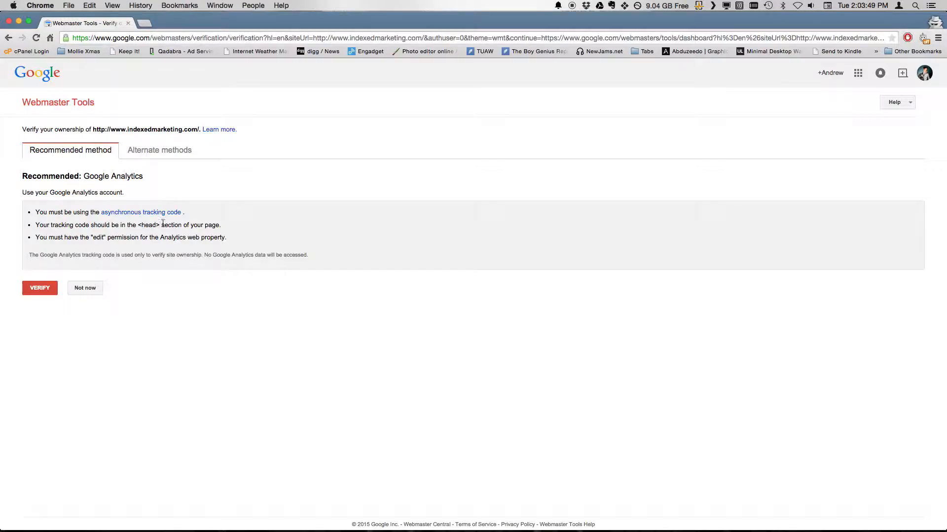
- Verify ownership via Google Analytics, then open the site's Sitemaps page showing 0 sitemaps
click(47, 296)
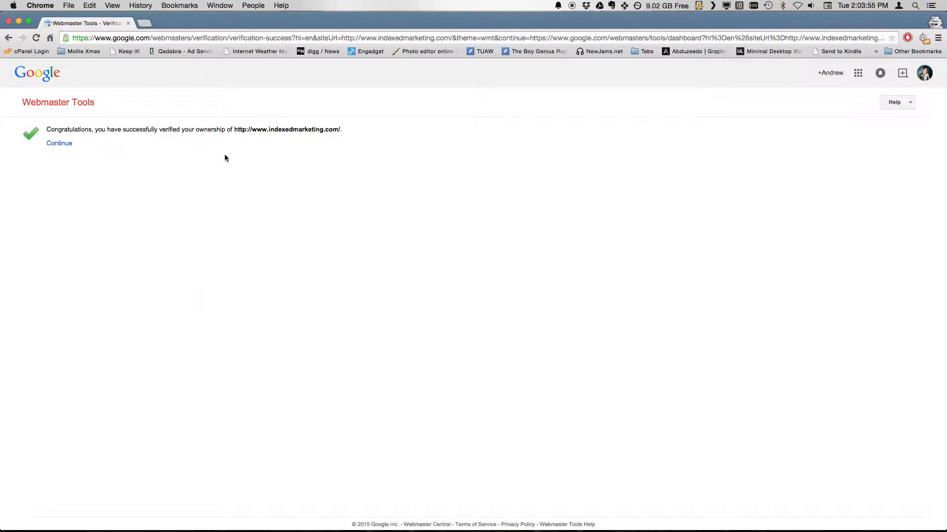
click(60, 143)
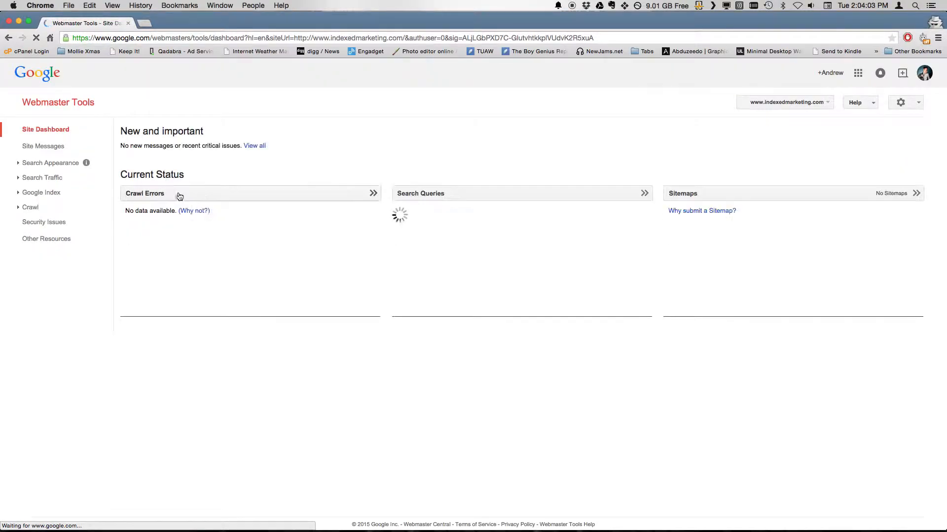
click(709, 198)
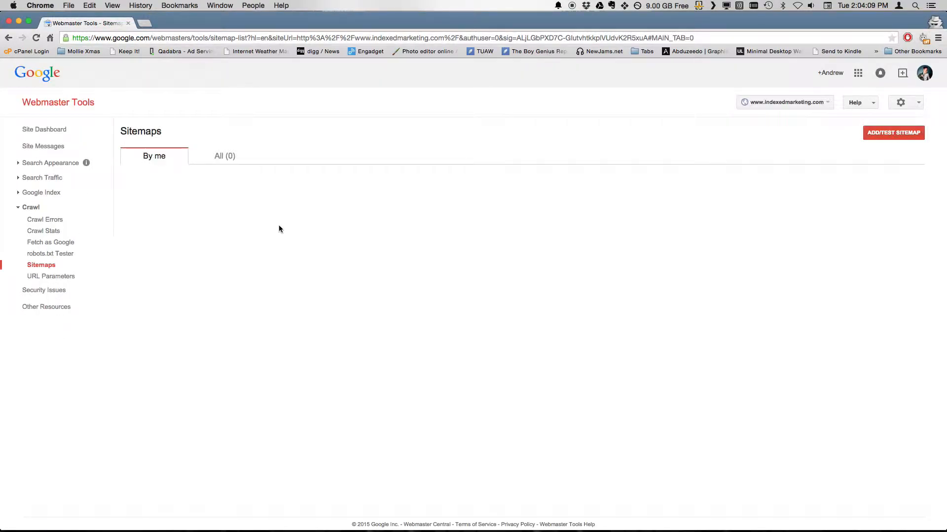
- Enter sitemap.xml after the site URL in Add/Test Sitemap and run Test Sitemap
click(898, 140)
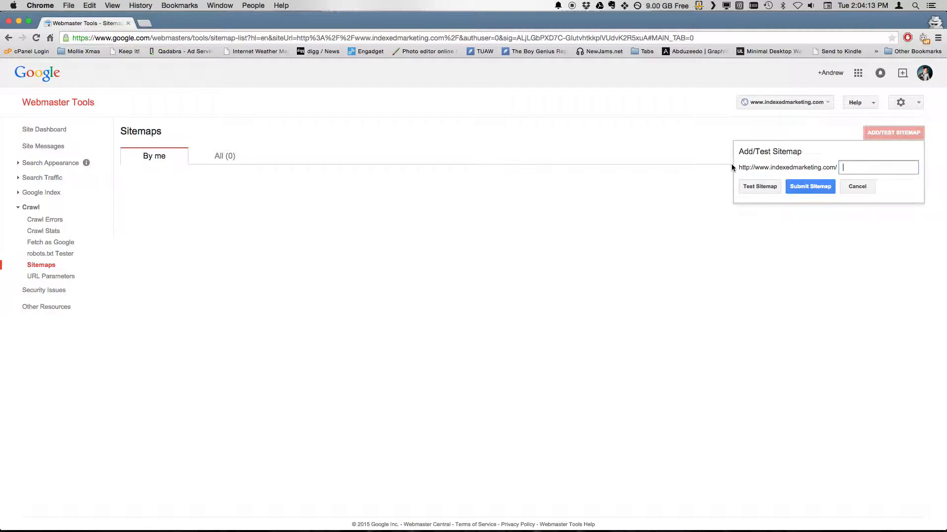
drag(734, 167, 837, 164)
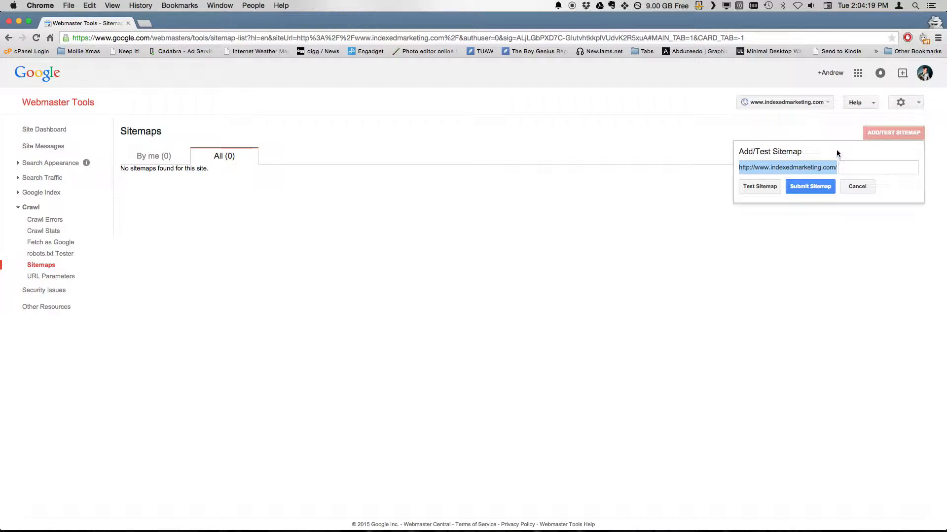
click(837, 163)
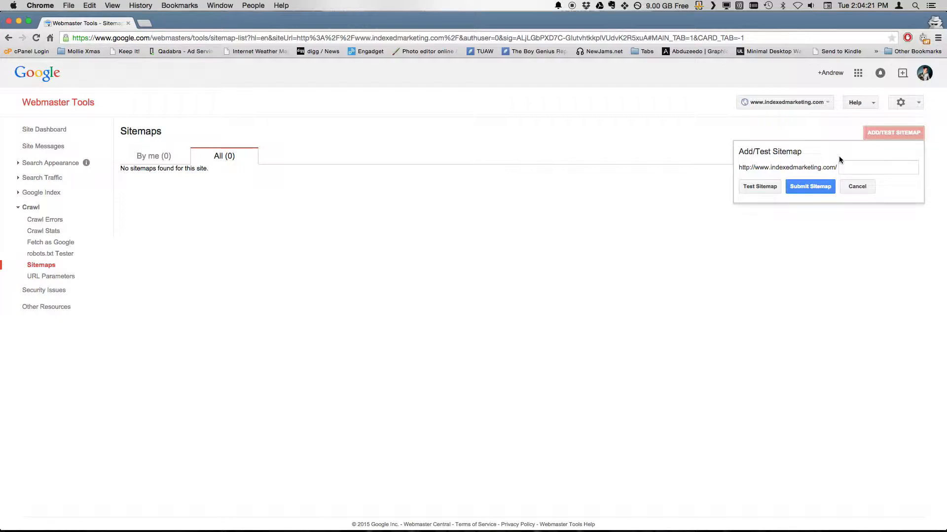
click(848, 167)
text(sitemap.xml)
click(770, 189)
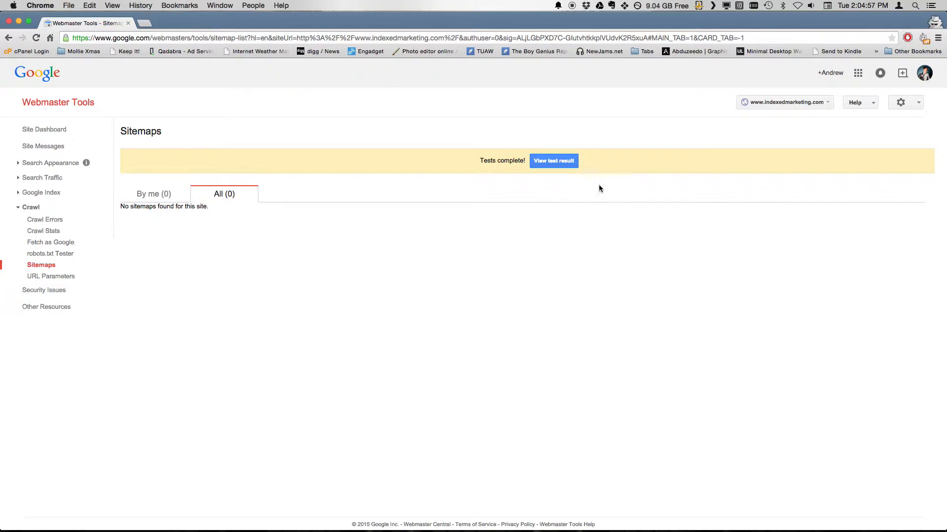
- Review the sitemap.xml test results: no errors found, a sitemap index with 2 children
click(552, 161)
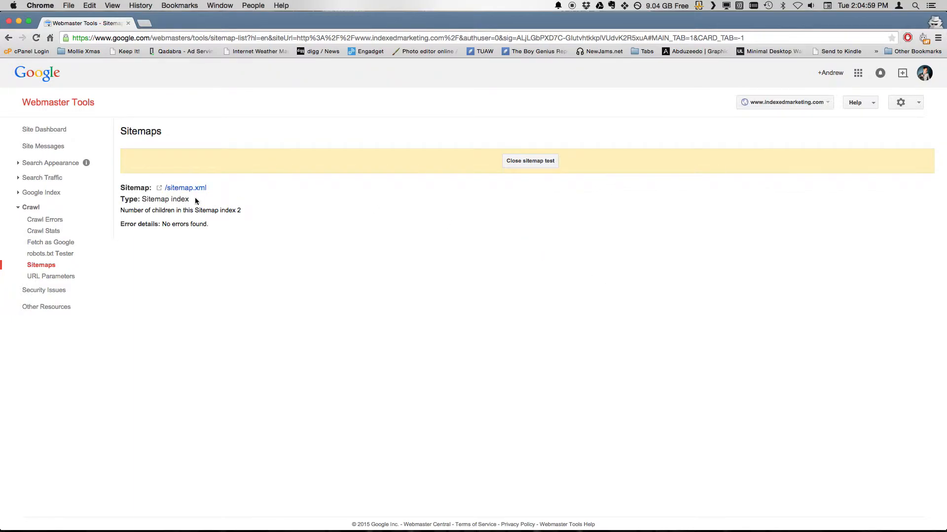
drag(171, 224, 203, 228)
click(204, 227)
drag(145, 213, 243, 213)
click(245, 208)
triple_click(122, 213)
click(123, 213)
click(244, 213)
- Close the test results and submit sitemap.xml through Add/Test Sitemap
click(533, 166)
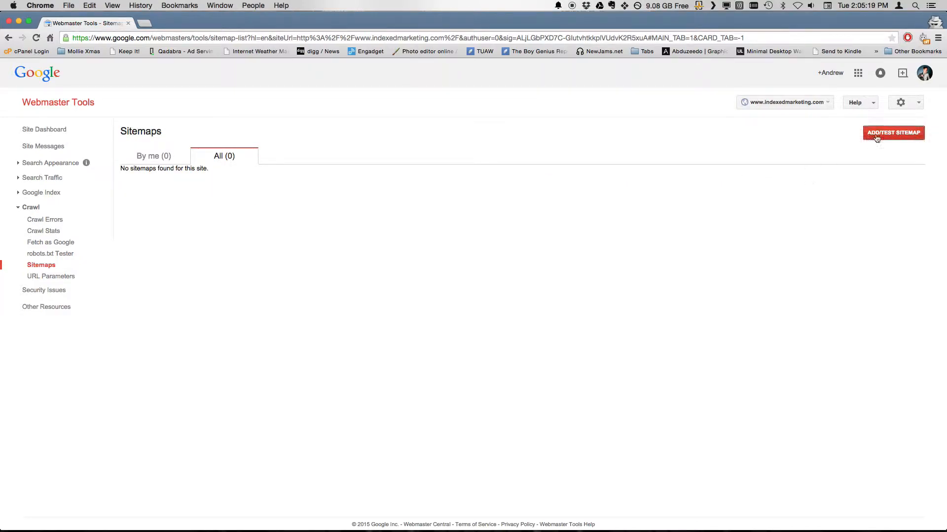
click(900, 142)
click(853, 163)
text(sitemap.xml)
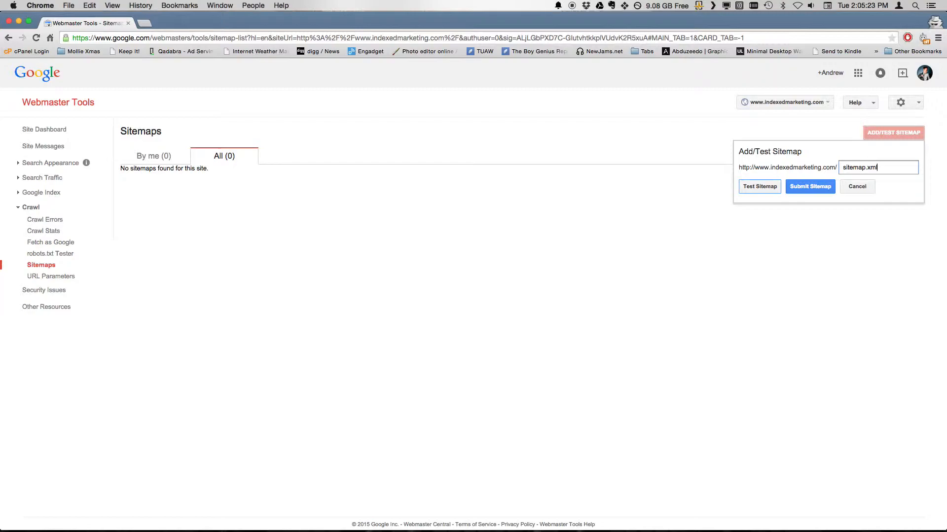
click(813, 187)
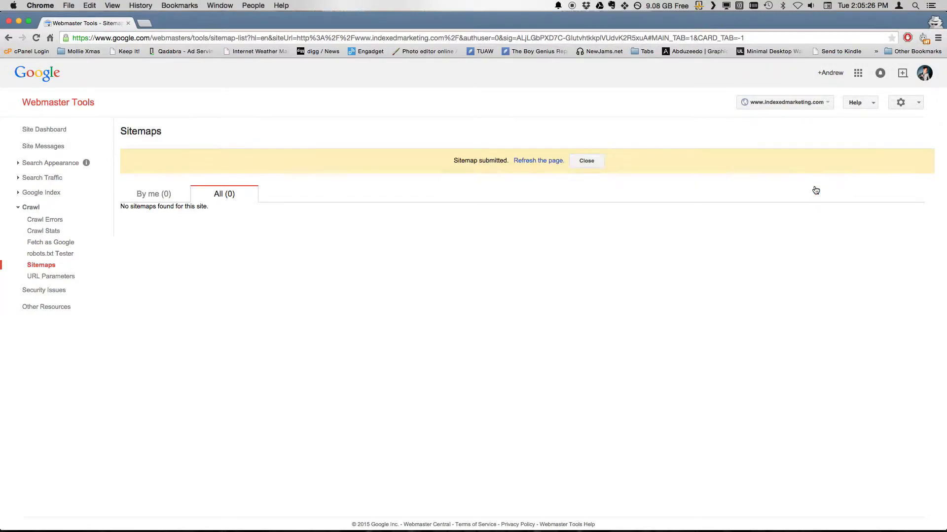
- Refresh to confirm sitemap.xml shows as Pending, then return to the site dashboard
click(545, 161)
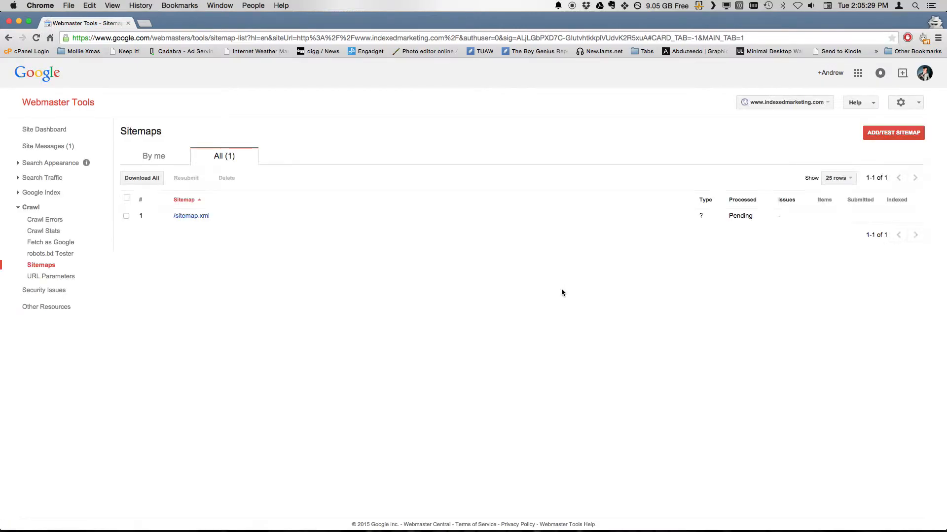
click(729, 217)
double_click(729, 217)
click(57, 133)
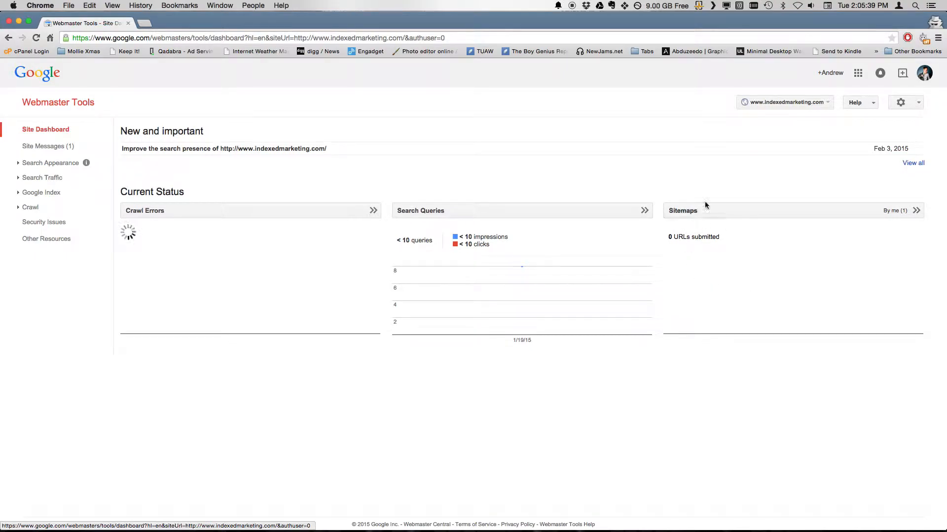
drag(668, 237, 740, 245)
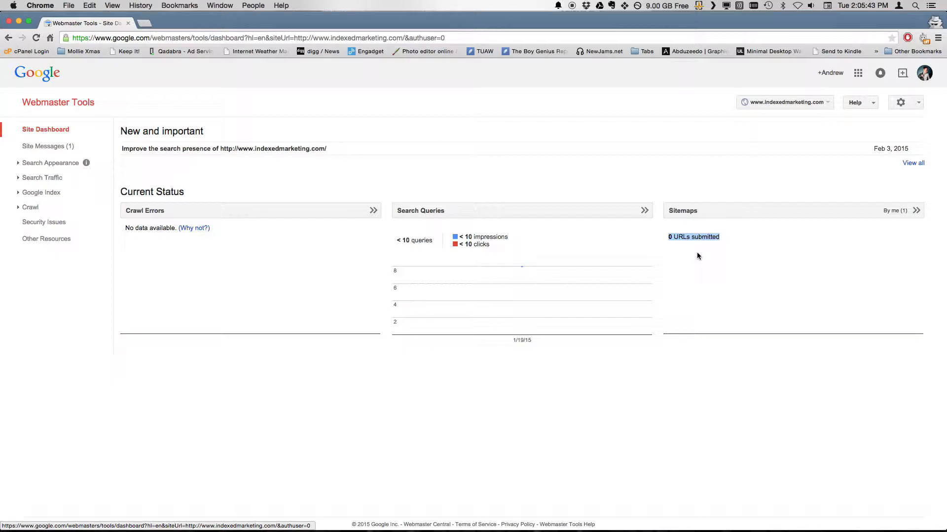
click(699, 237)
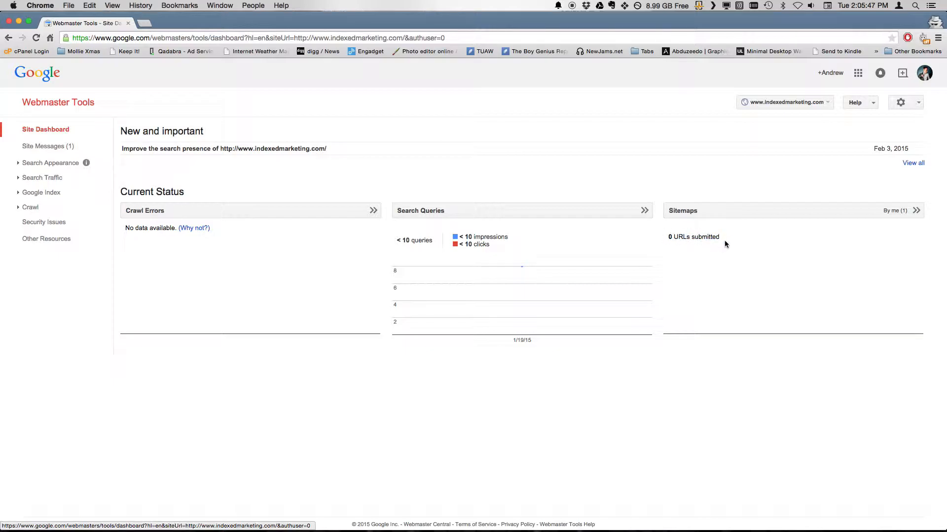
mouse_move(892, 154)
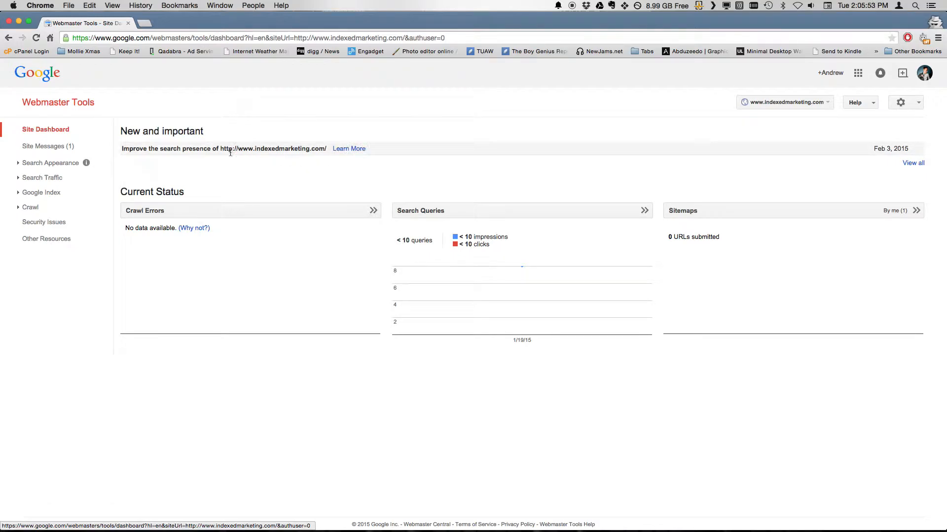
click(913, 163)
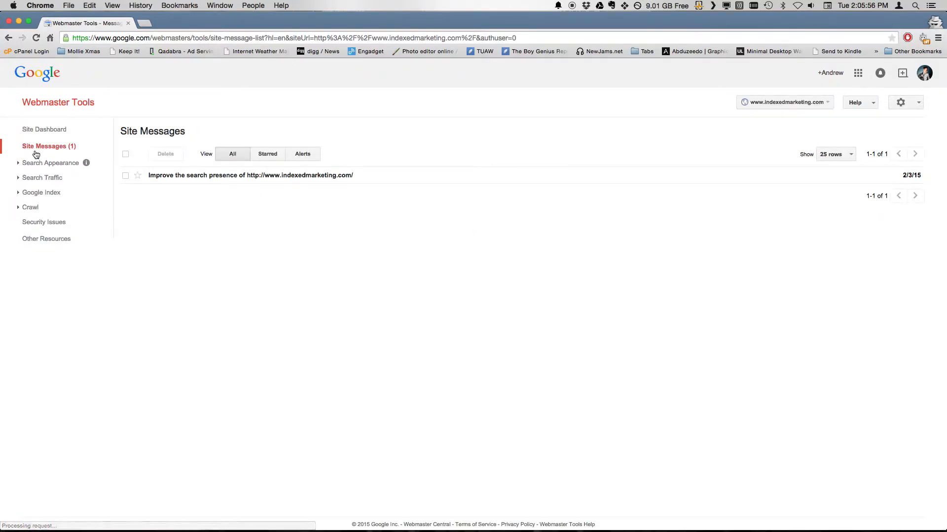
click(40, 179)
click(39, 178)
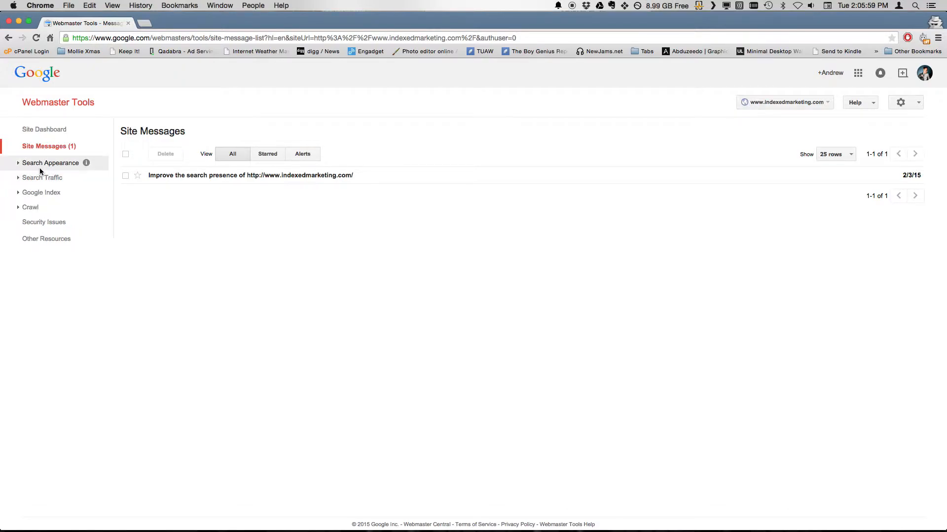
click(40, 168)
click(39, 165)
click(48, 194)
click(41, 245)
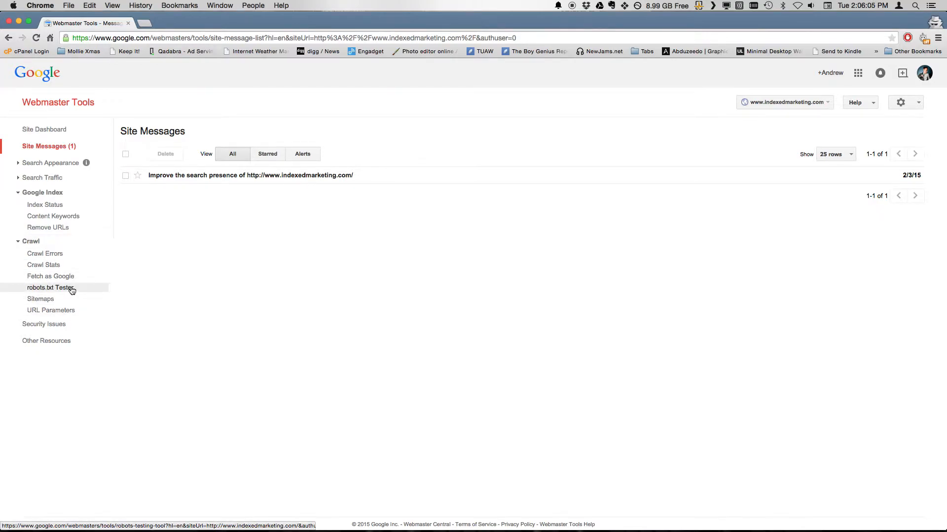
click(54, 240)
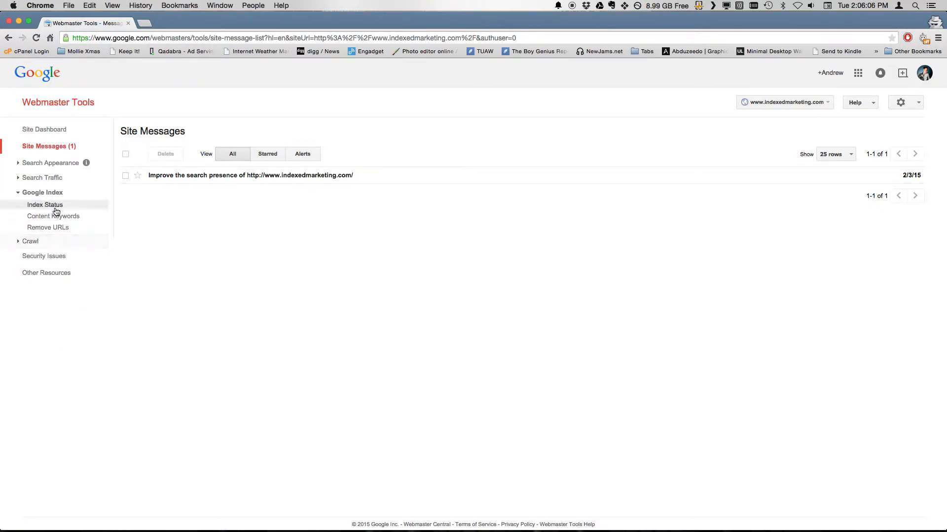
click(47, 241)
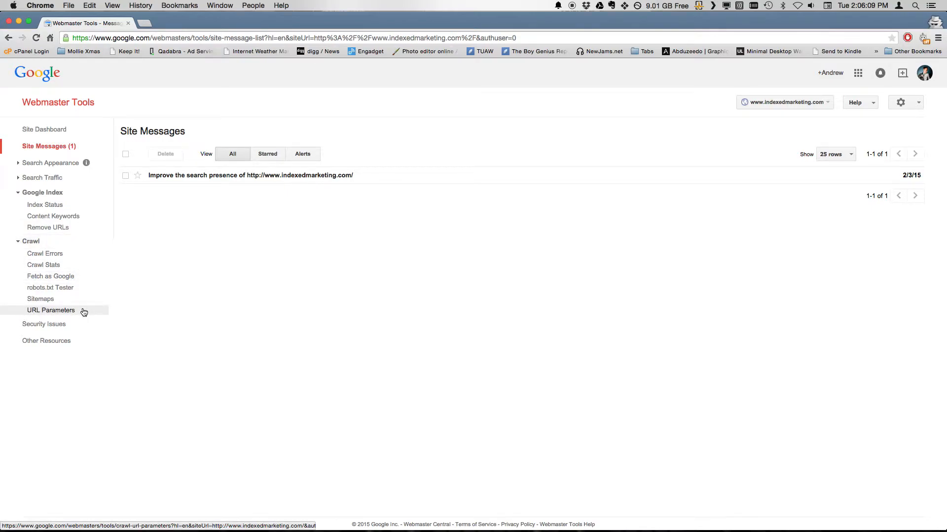
click(50, 311)
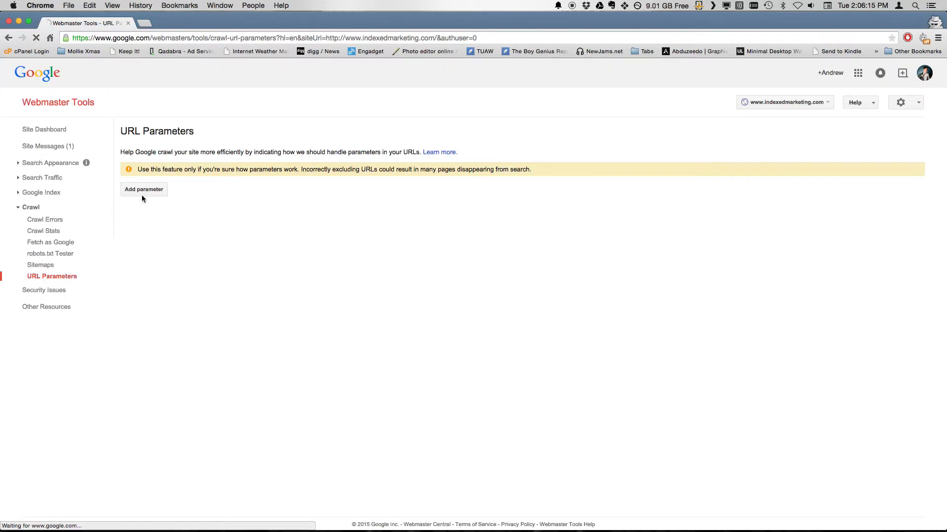
click(64, 133)
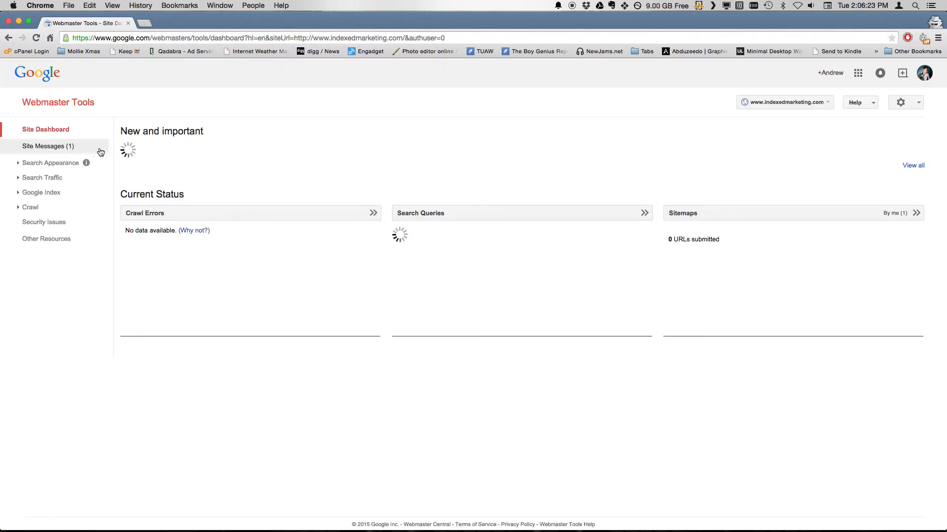
- Select the search-presence message in Site Messages and delete it, confirming with OK
click(72, 151)
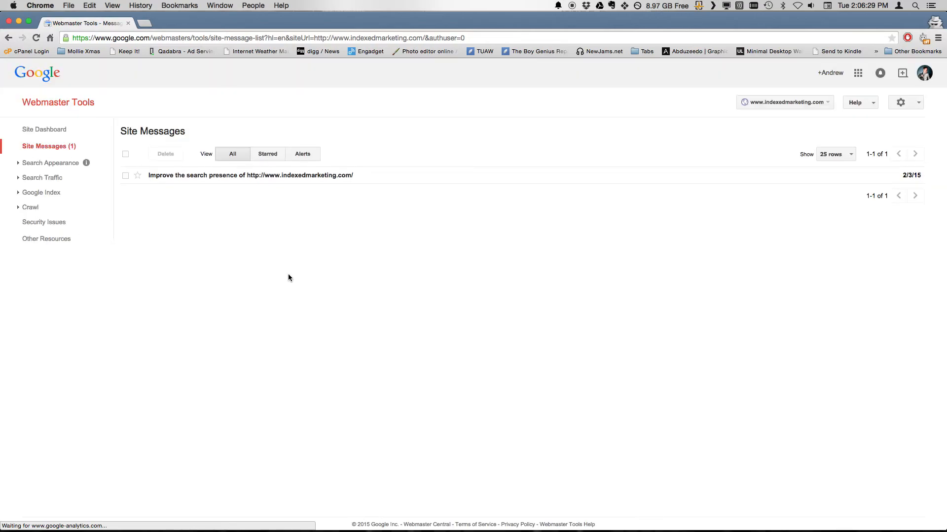
click(126, 175)
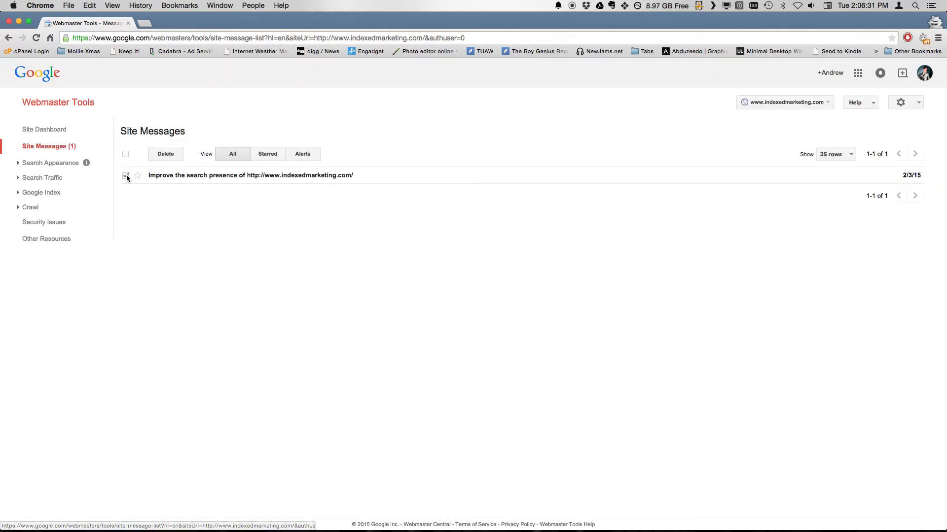
click(174, 156)
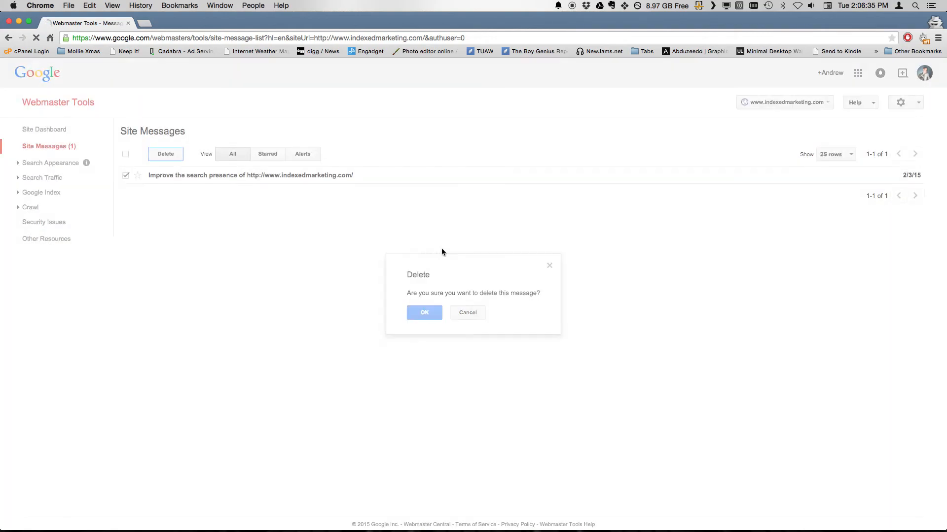
key(Return)
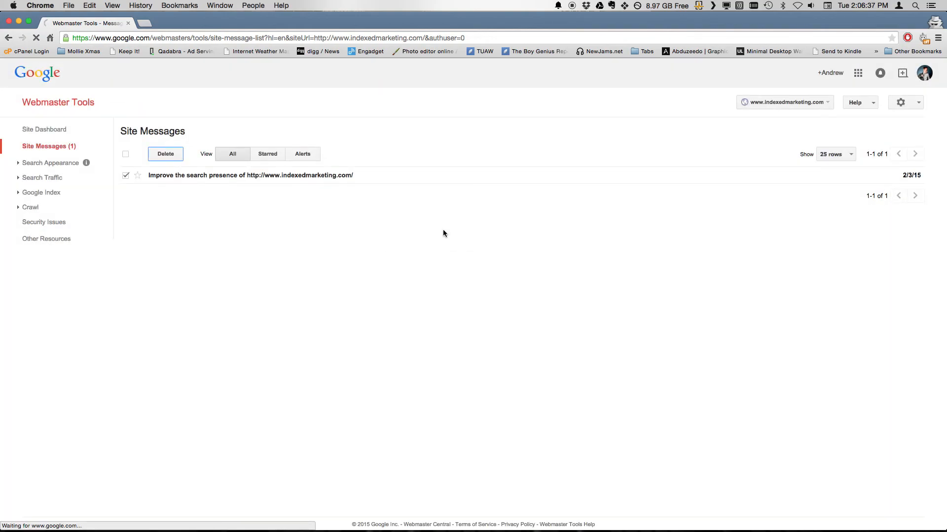